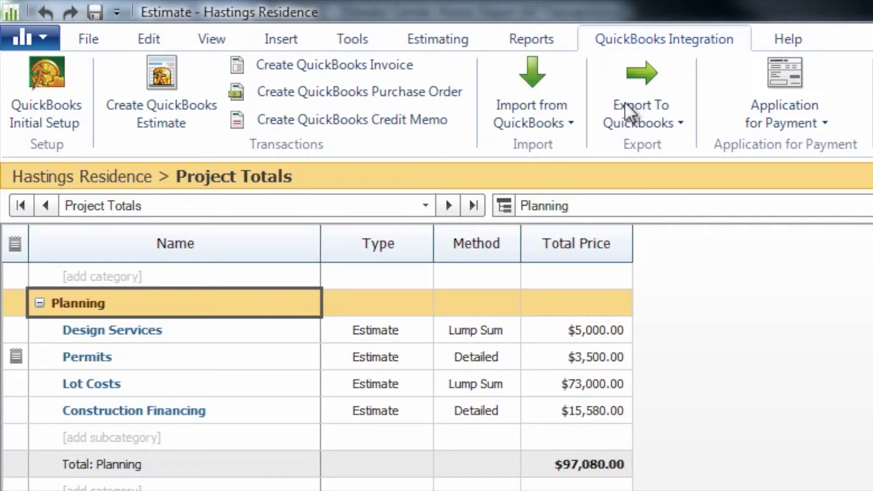
Step: Create a QuickBooks purchase order from the estimate and open Home Depot's P.O. 5 totalling 81,350.10
left_click(557, 115)
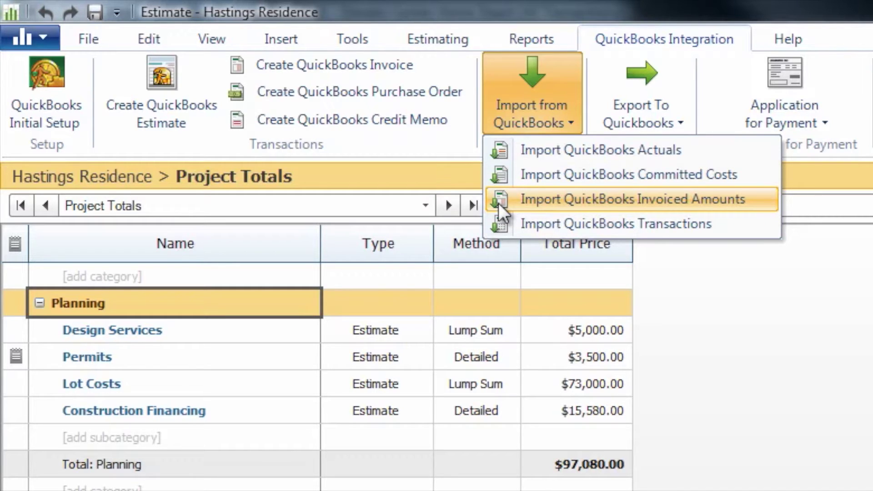
left_click(550, 110)
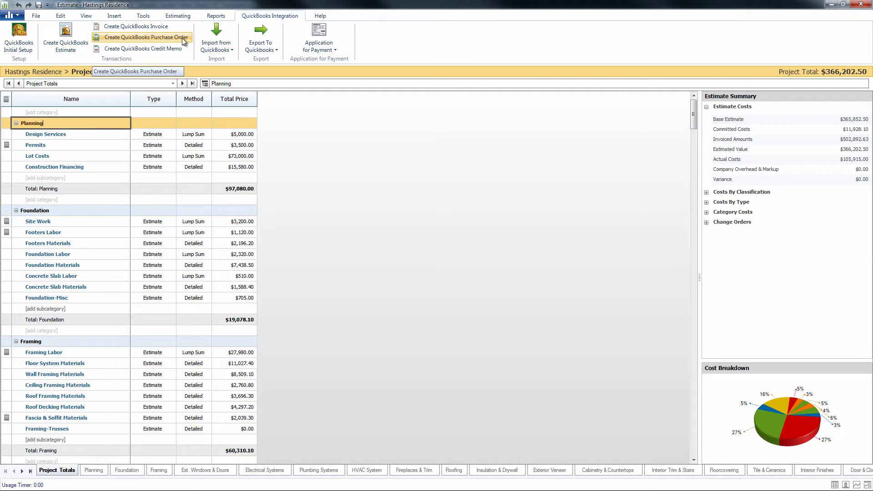
left_click(182, 40)
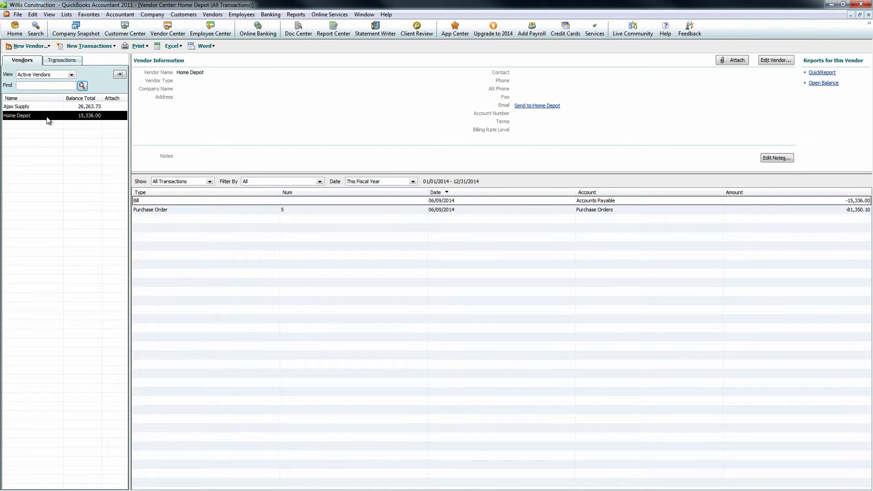
double_click(179, 210)
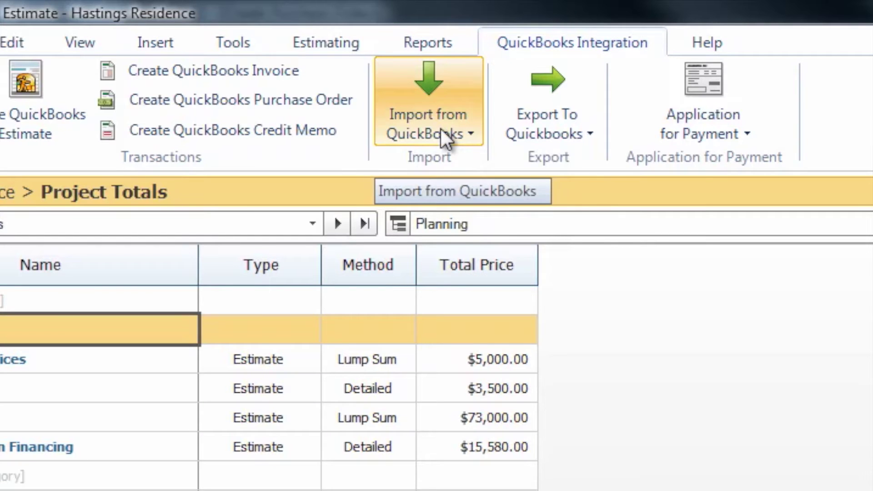
Step: Import committed costs from all QuickBooks purchase orders and check the Framing amounts such as 27,980.00
left_click(221, 47)
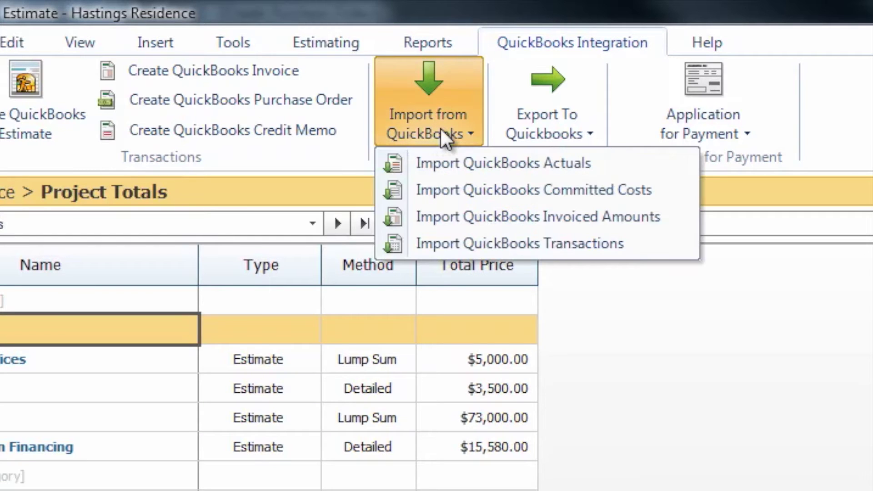
left_click(480, 189)
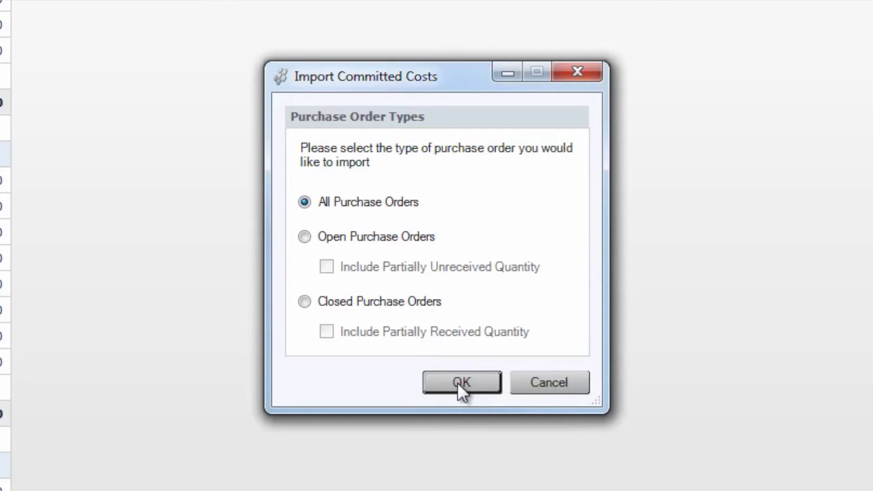
left_click(439, 368)
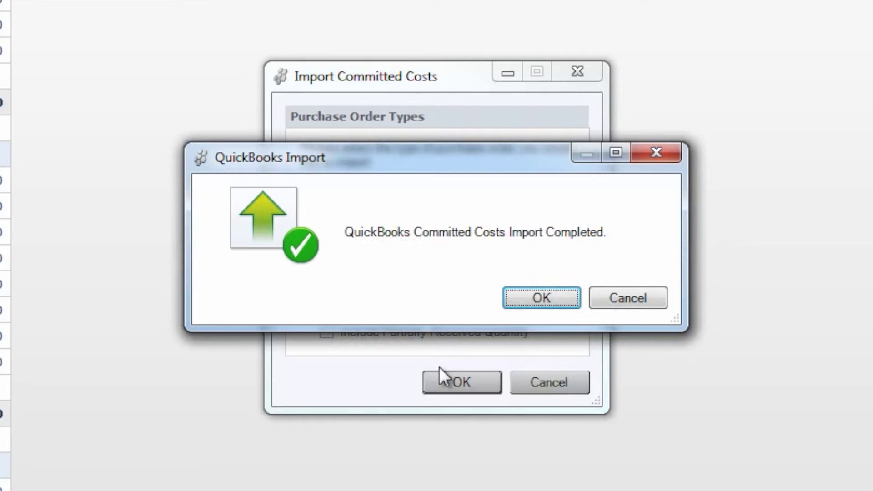
left_click(521, 295)
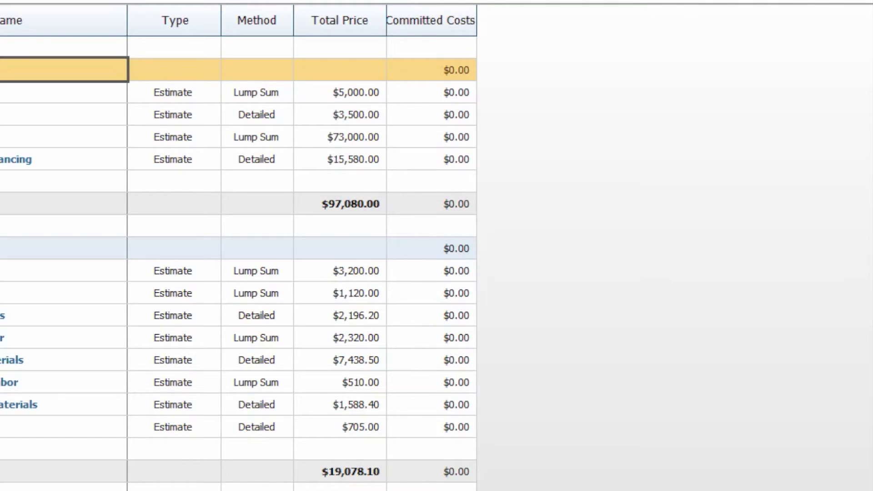
scroll(238, 255, "down", 4)
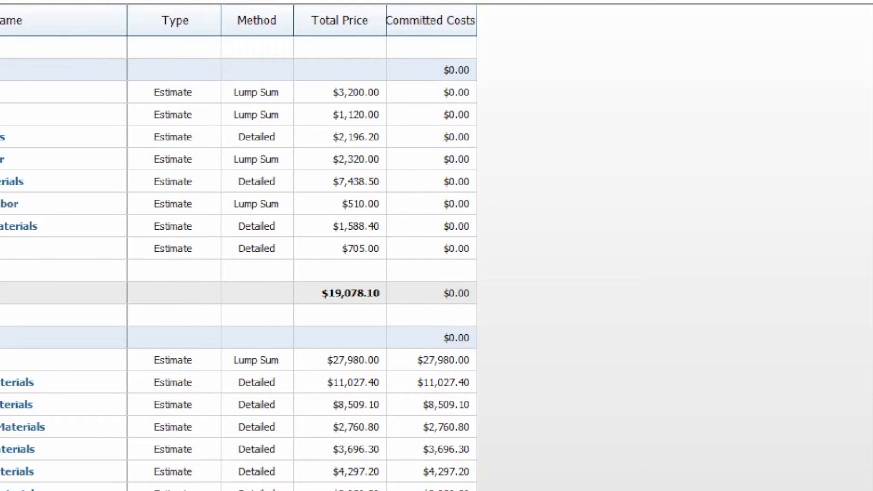
scroll(694, 109, "up", 3)
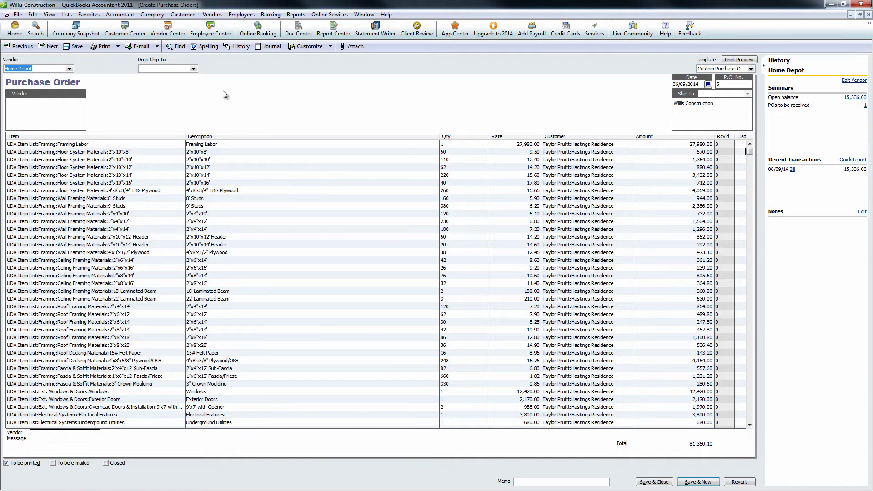
Step: Open Home Depot's 15,336.00 bill from the Vendor Center's transaction list
left_click(168, 28)
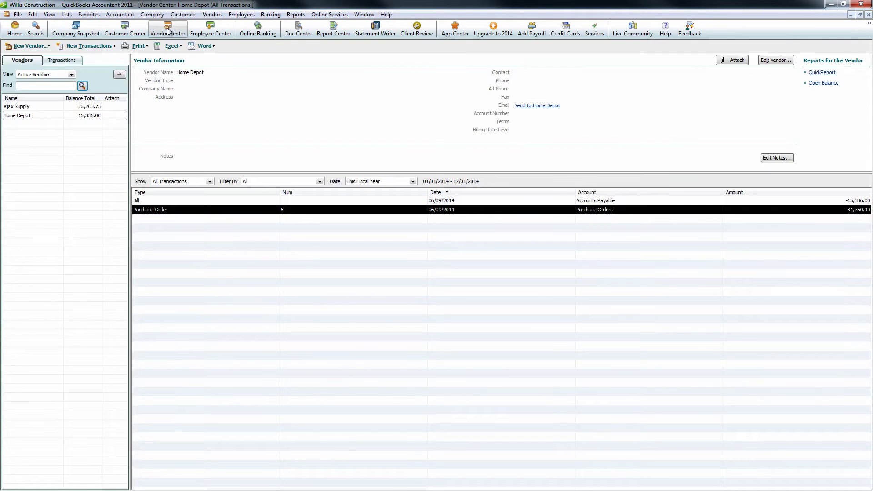
double_click(146, 201)
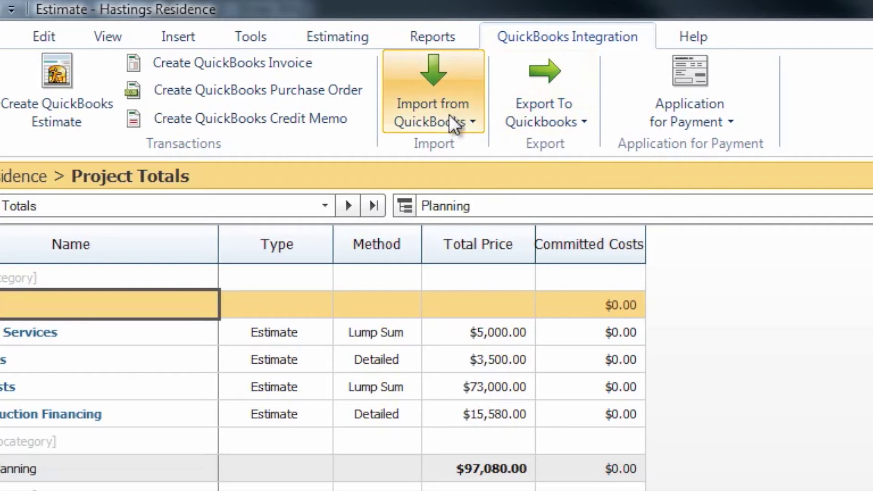
Step: Import QuickBooks actuals from checks, bills and paychecks, and review the $15,336.00 actual and $1,402.00 variance
left_click(451, 123)
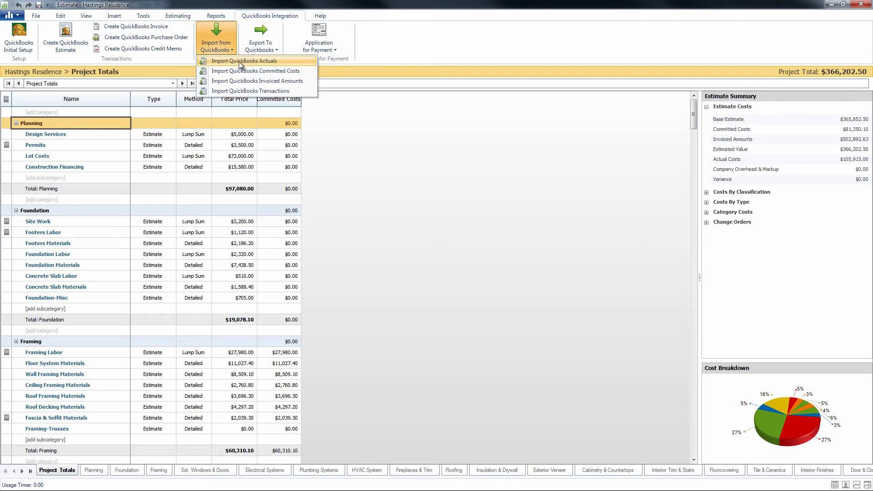
left_click(490, 150)
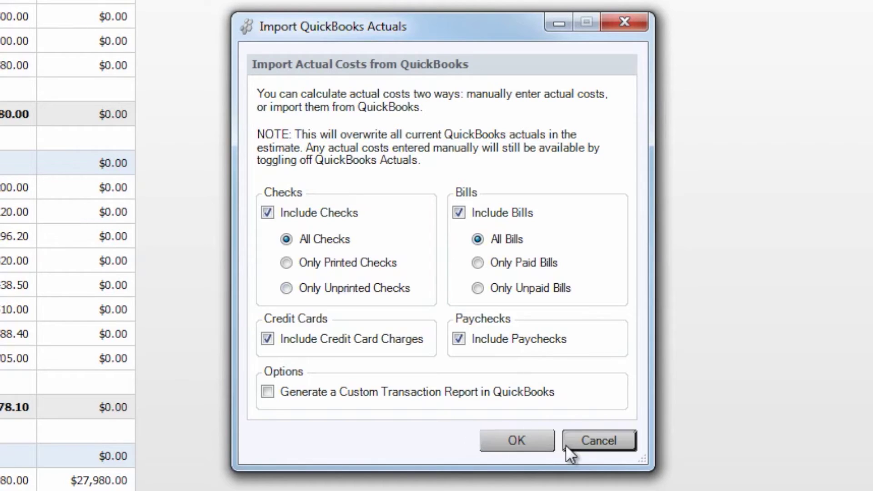
left_click(541, 428)
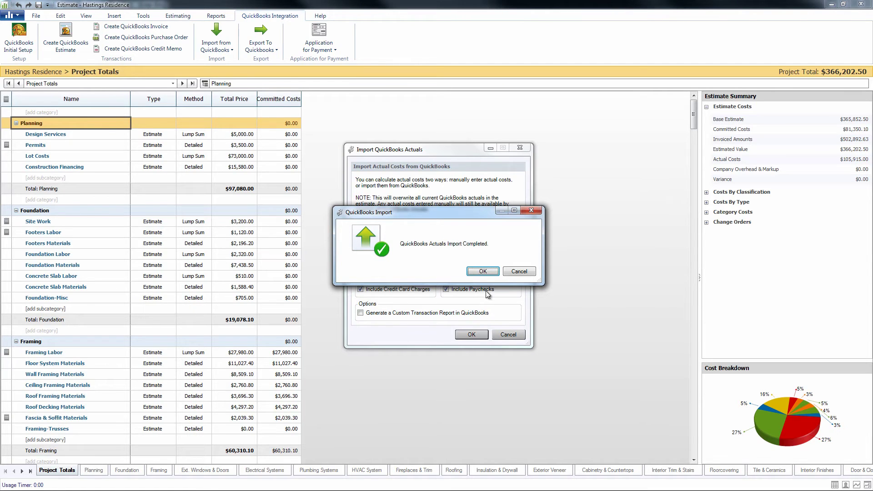
left_click(484, 272)
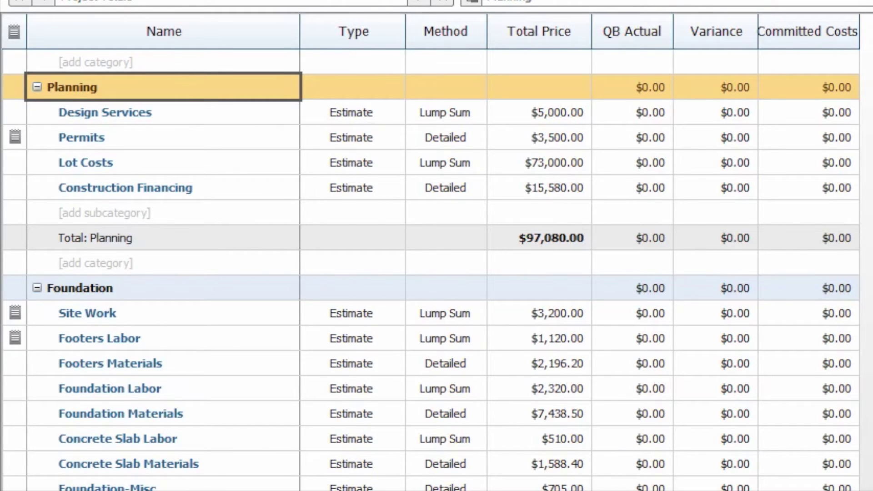
scroll(431, 269, "down", 20)
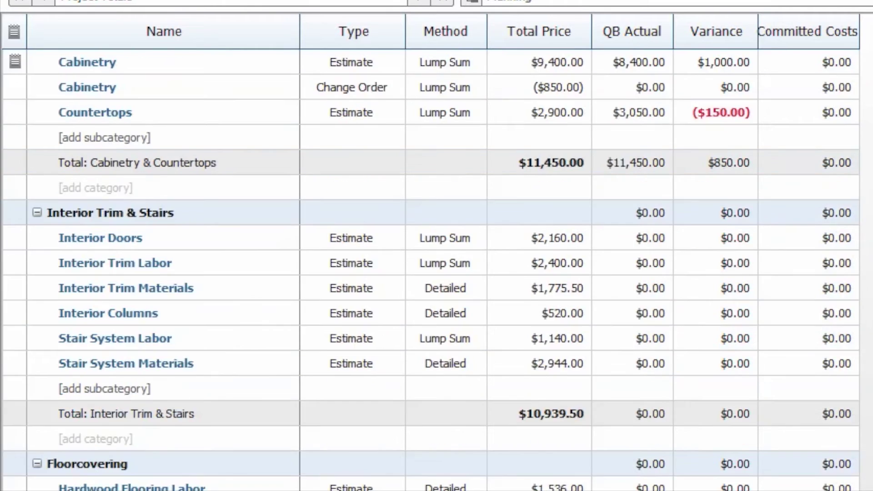
scroll(415, 259, "up", 2)
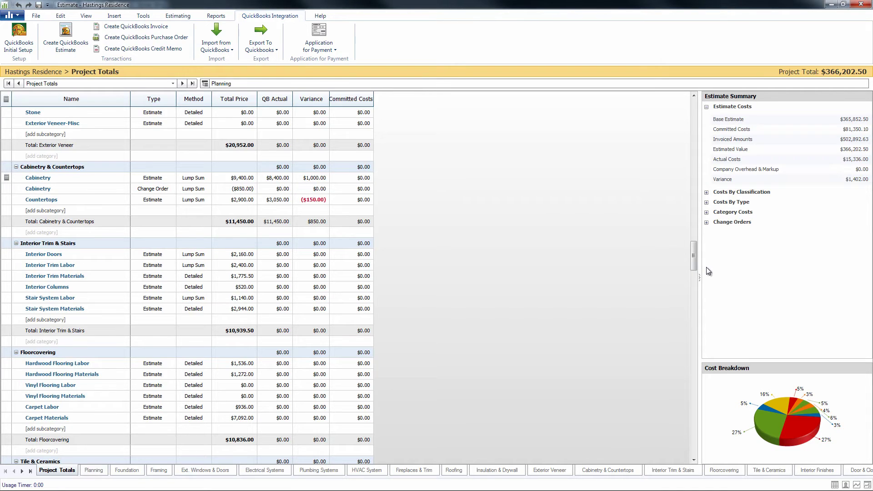
left_click_drag(694, 257, 679, 453)
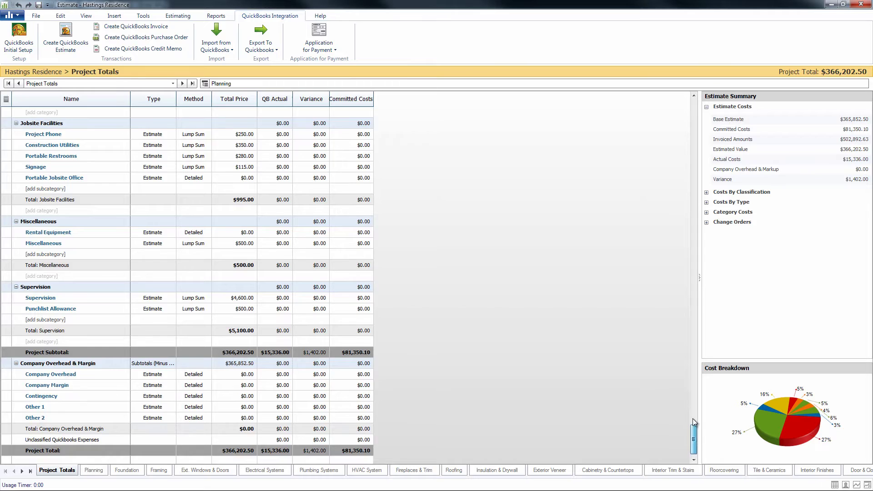
left_click_drag(692, 419, 691, 176)
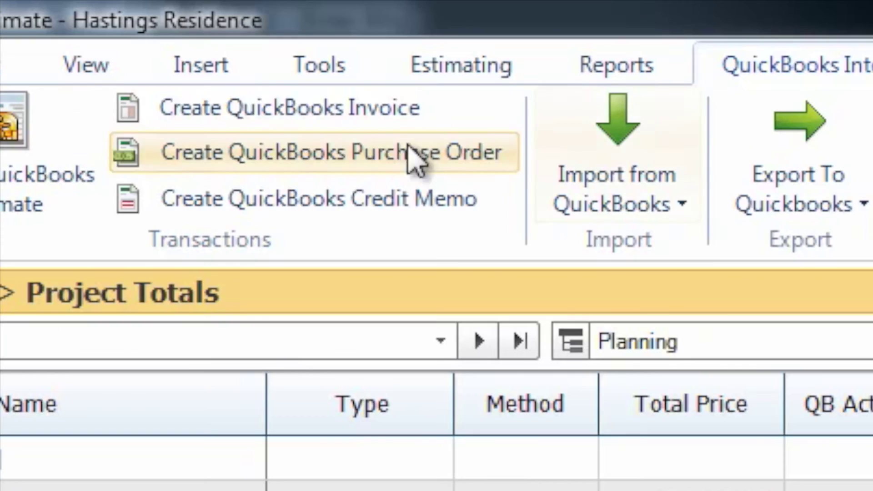
Step: Uncheck Use Line Item Variance in Estimate Options and list the Hastings Residence job's QuickBooks transactions
left_click(142, 17)
left_click(551, 165)
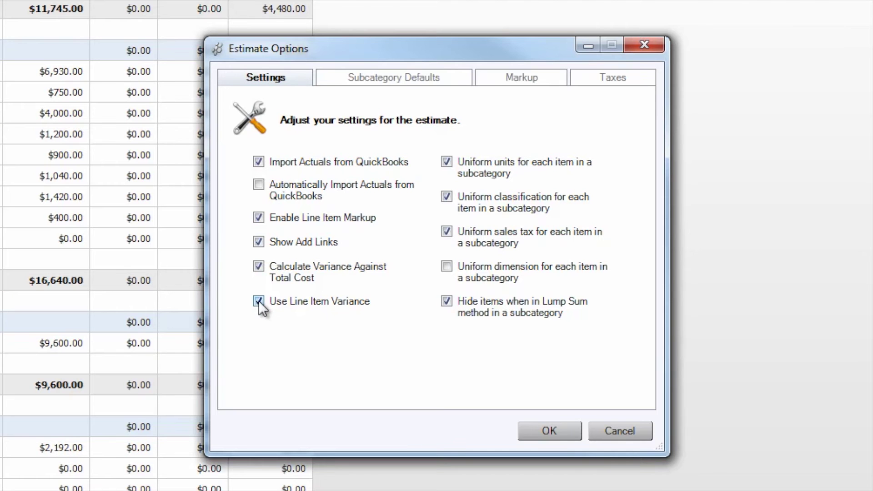
left_click(258, 300)
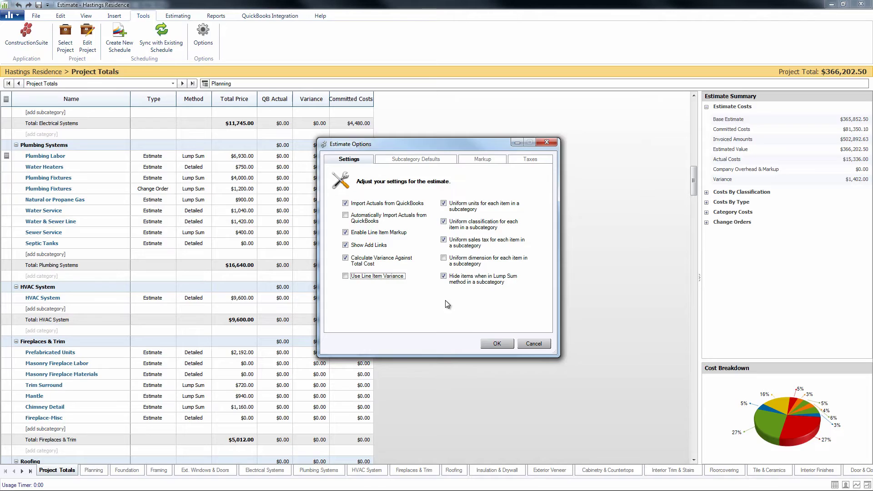
left_click(496, 344)
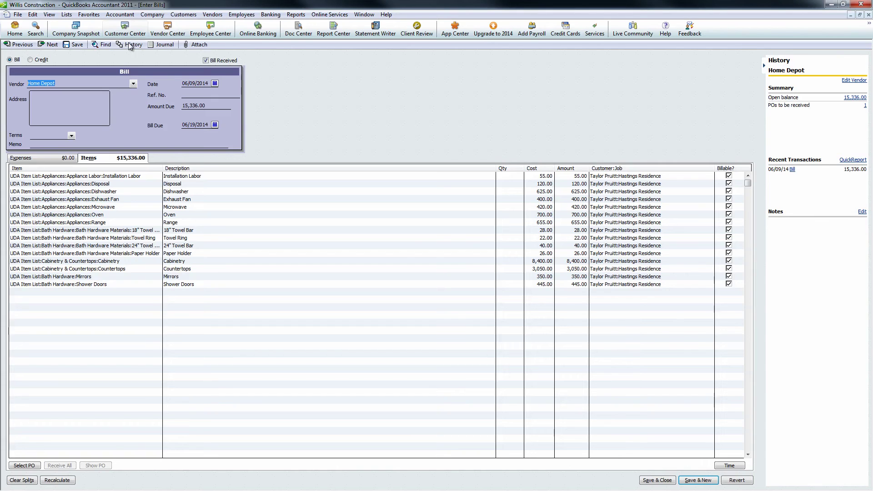
left_click(131, 33)
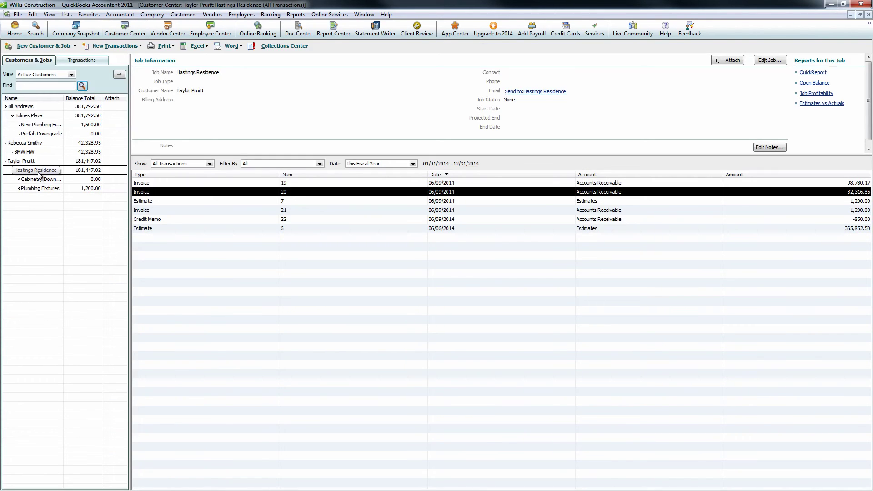
Step: Open Hastings Residence progress invoice 20 (82,316.85) and widen its Item column
double_click(153, 192)
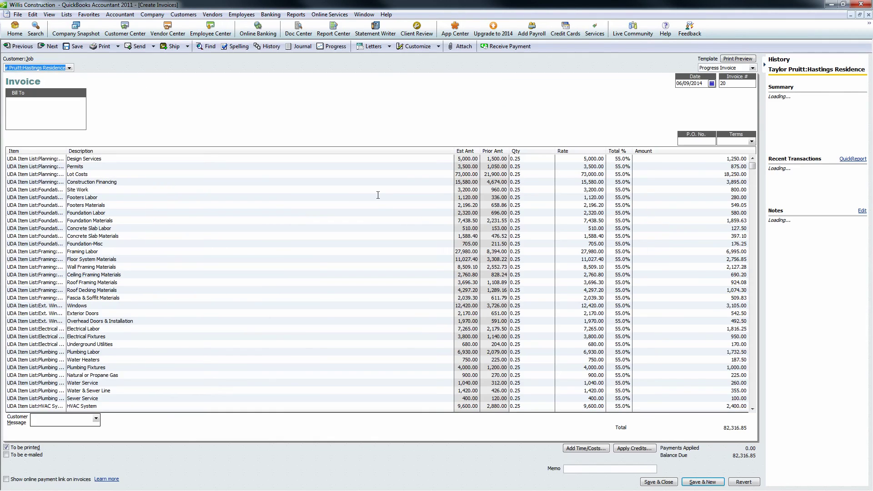
left_click_drag(66, 151, 151, 151)
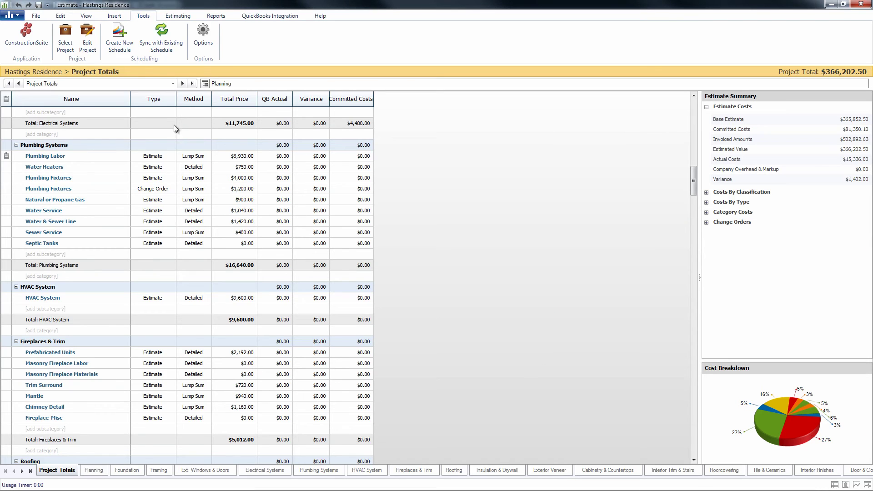
Step: Import invoiced amounts from all QuickBooks invoices into the Hastings Residence estimate
left_click(270, 16)
left_click(227, 44)
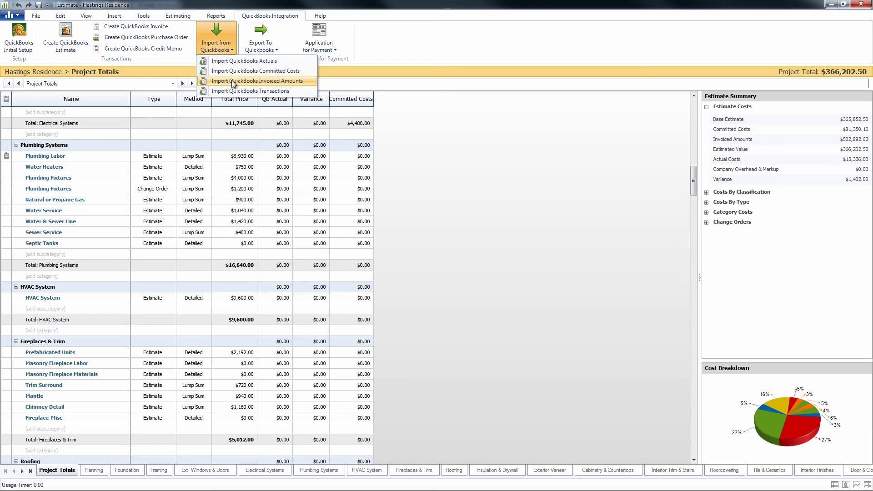
left_click(560, 177)
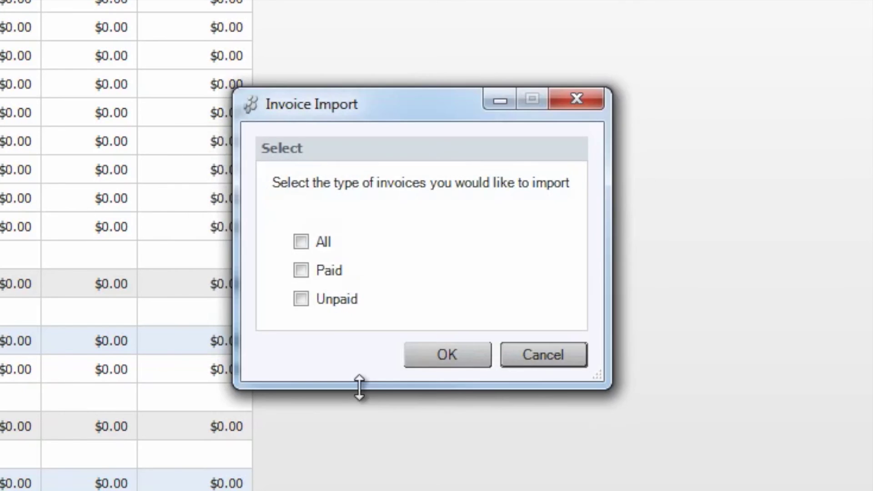
left_click(307, 238)
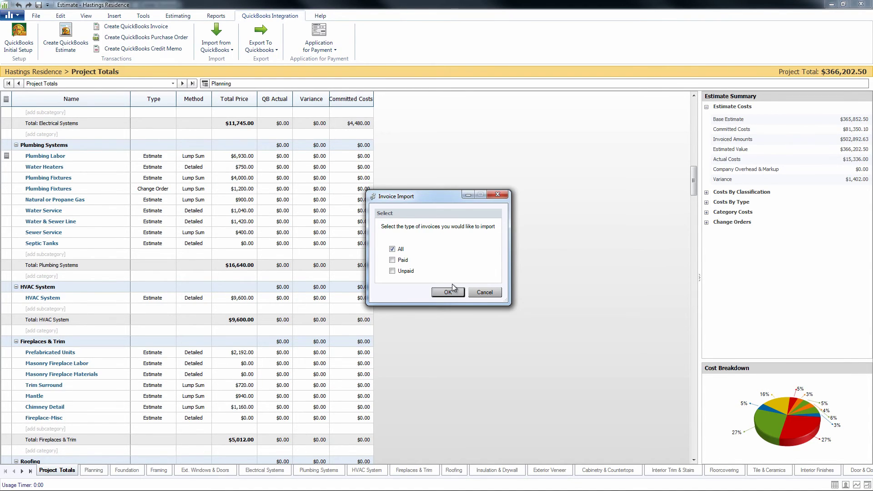
left_click(448, 292)
left_click(482, 275)
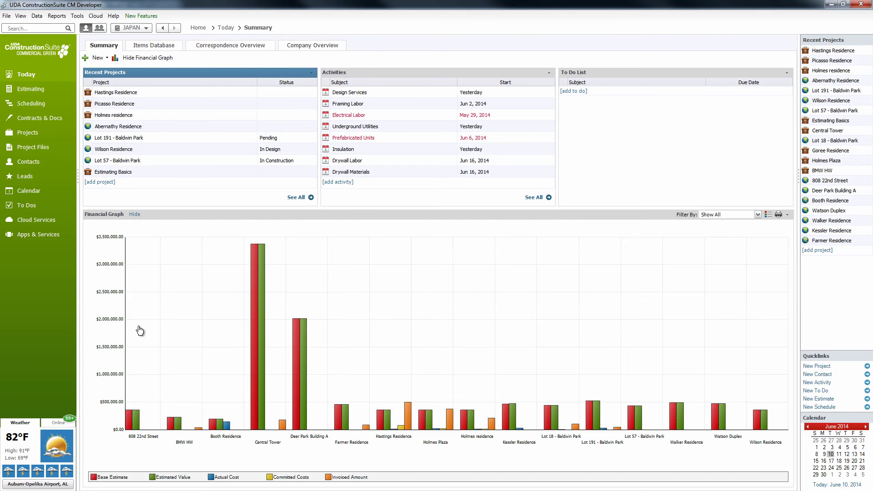
Step: Inspect the Hastings Residence committed costs and invoiced amount bars in the Financial Graph
mouse_move(388, 423)
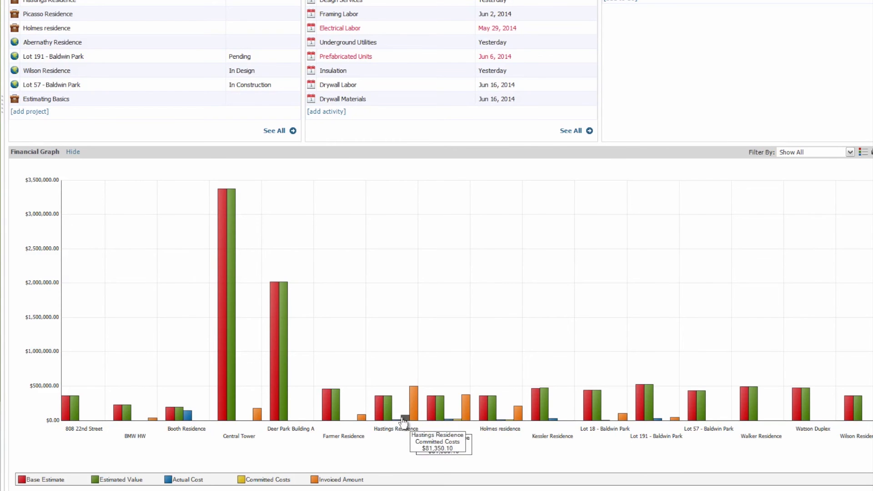
mouse_move(414, 426)
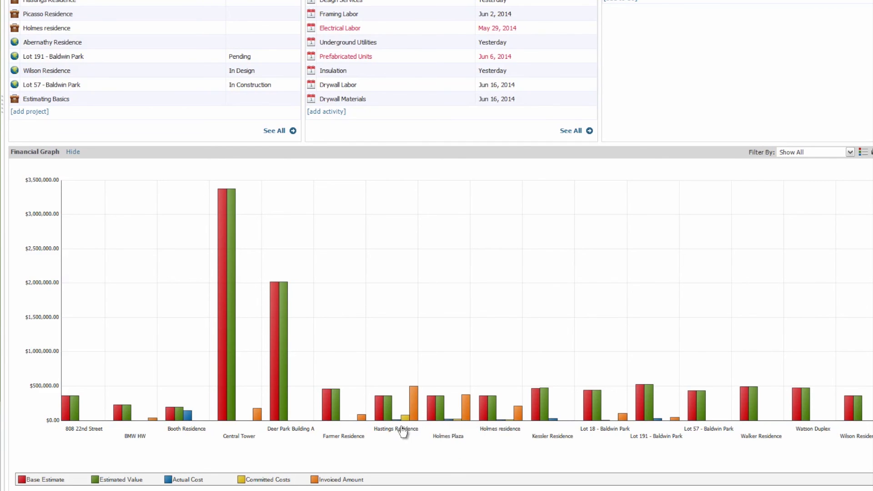